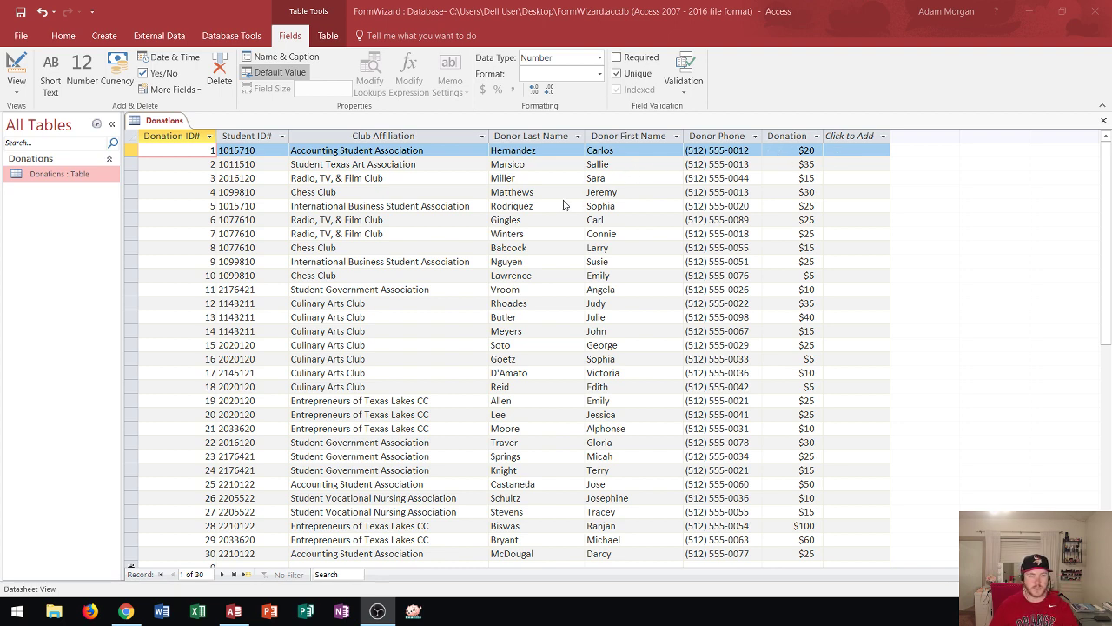
# Look through the Donations table's records and close the table, saving its design changes
pyautogui.scroll(-1, 357, 346)
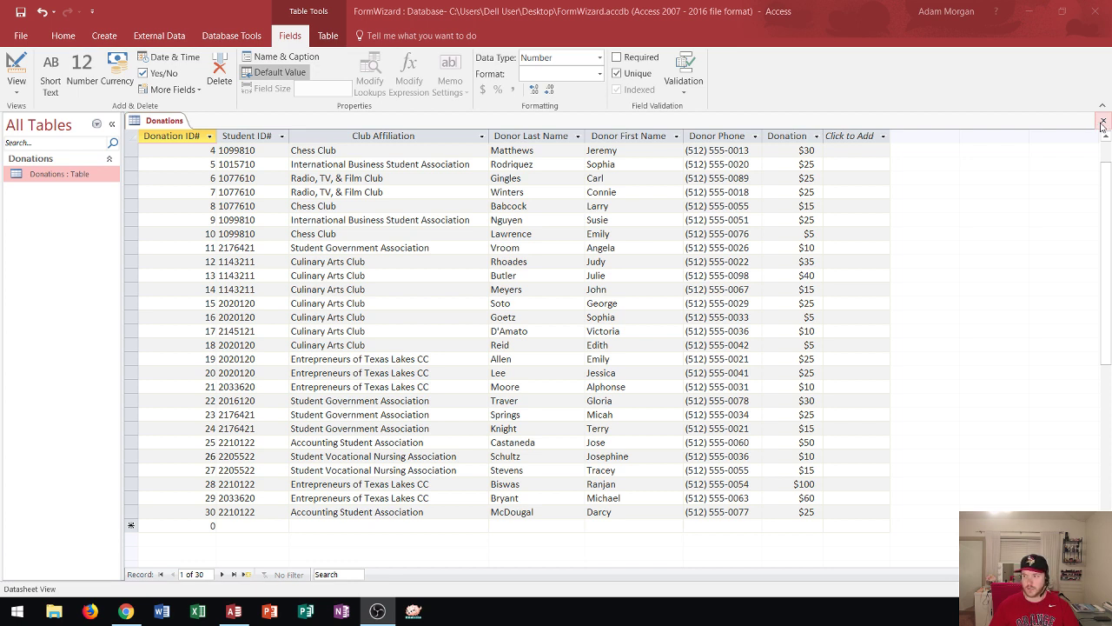
pyautogui.click(1103, 124)
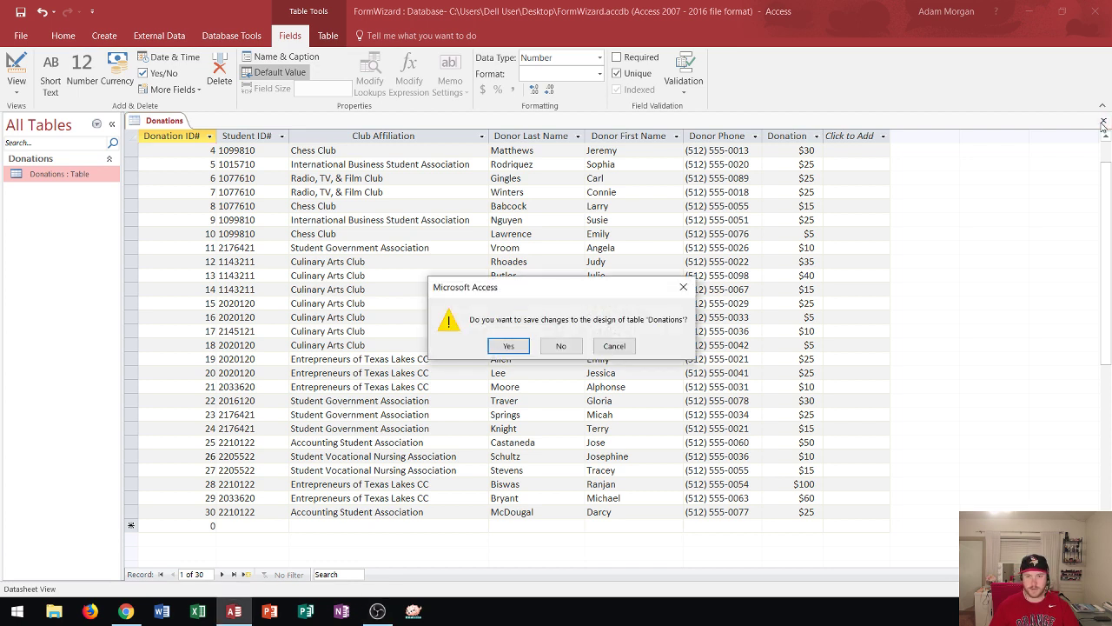
pyautogui.click(510, 347)
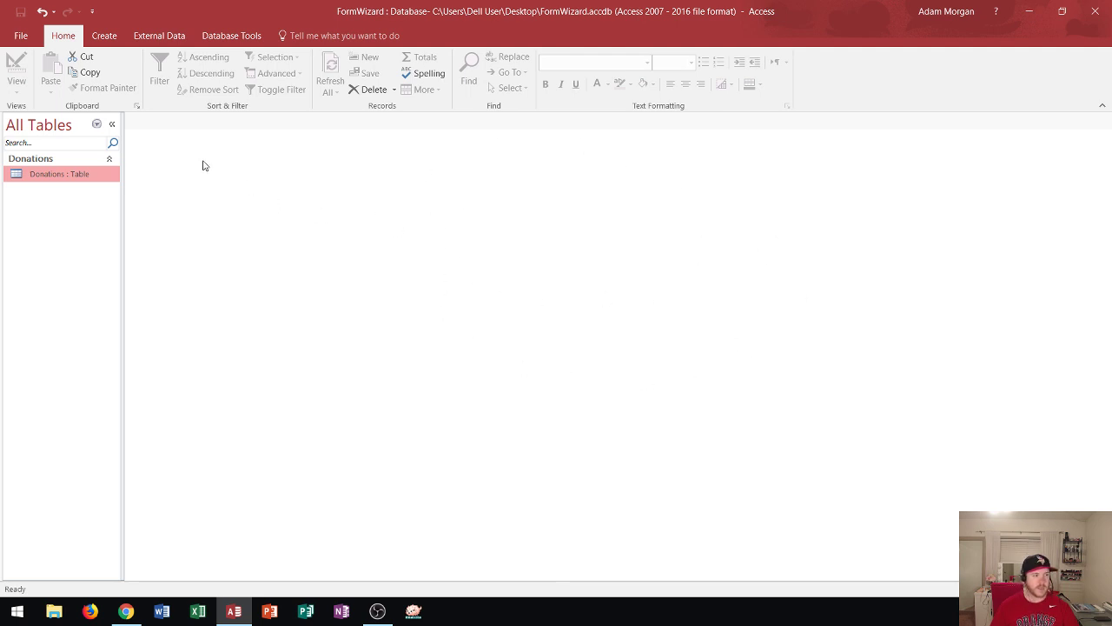
# Start a new form with the Form Wizard, including all fields from the Donations table
pyautogui.click(106, 38)
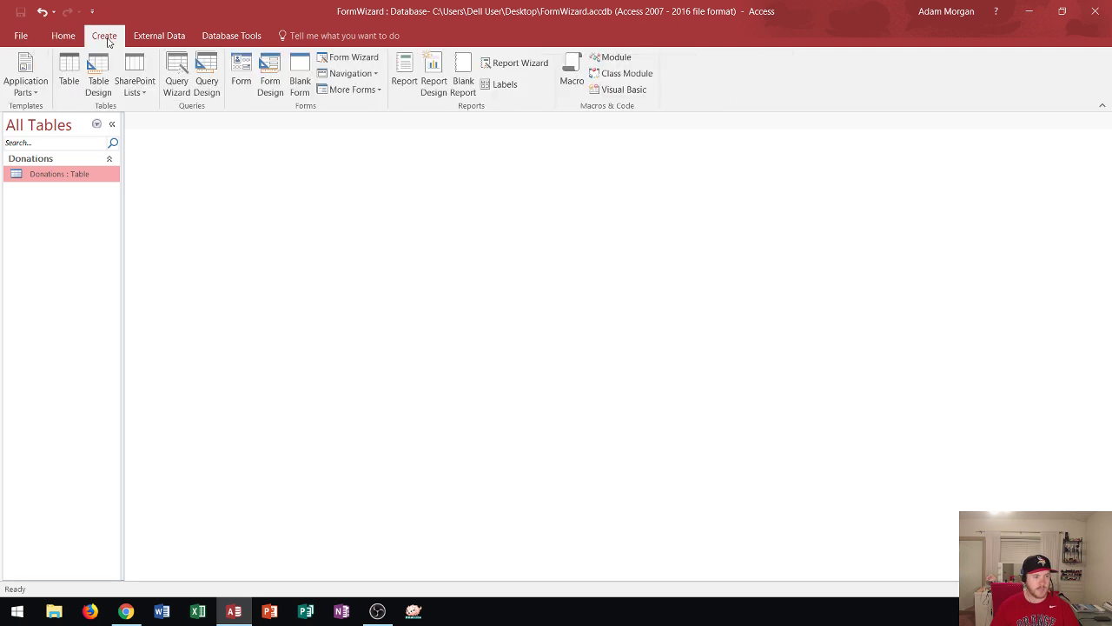
pyautogui.click(348, 61)
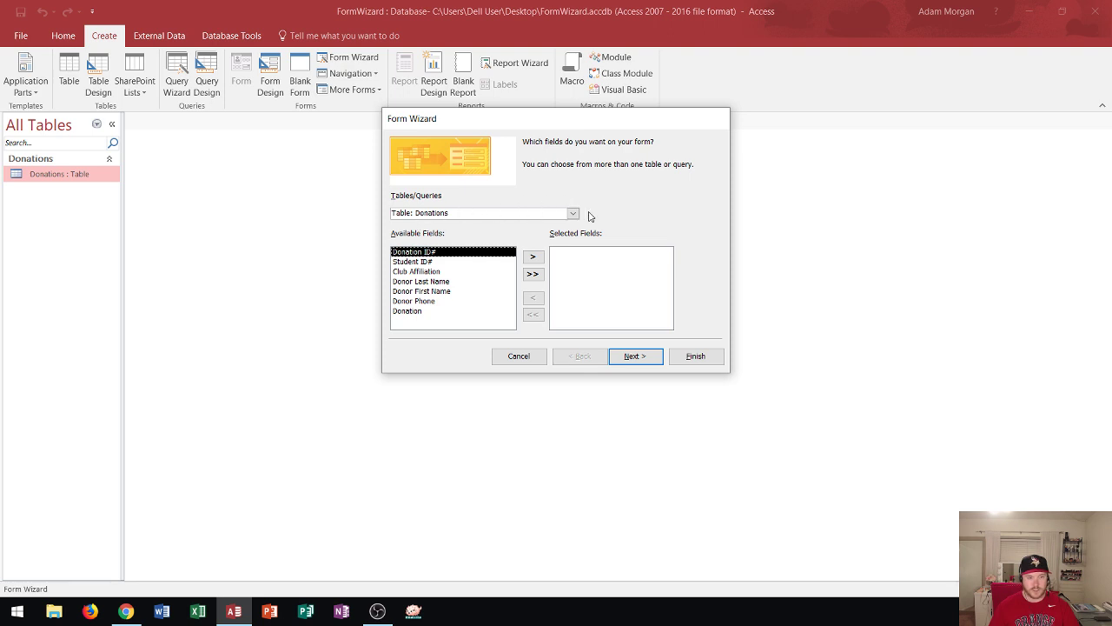
pyautogui.click(573, 213)
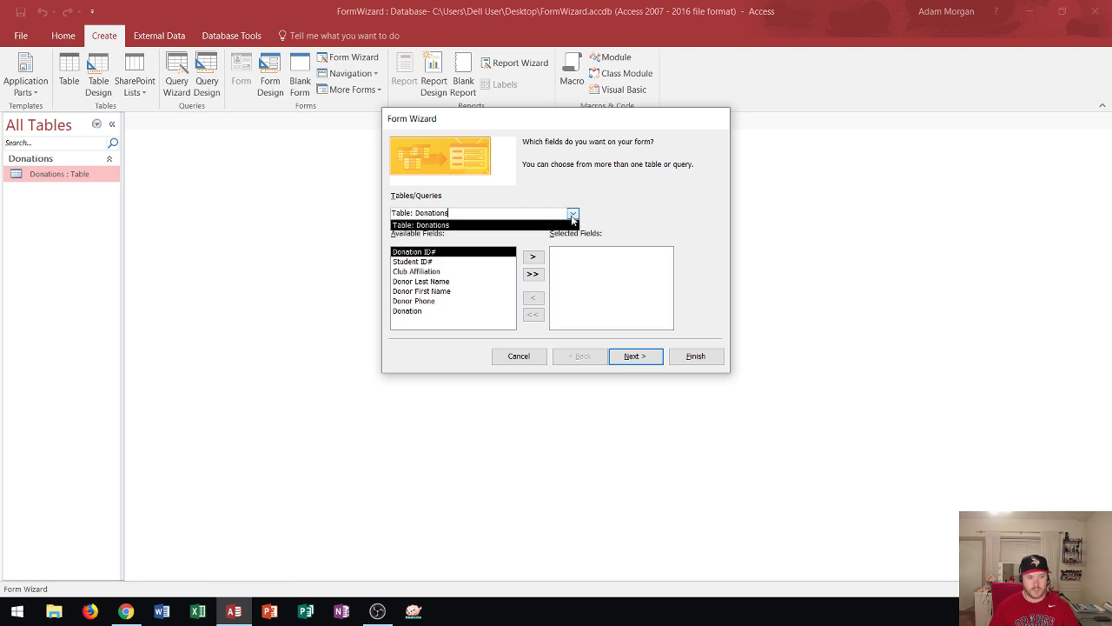
pyautogui.click(439, 225)
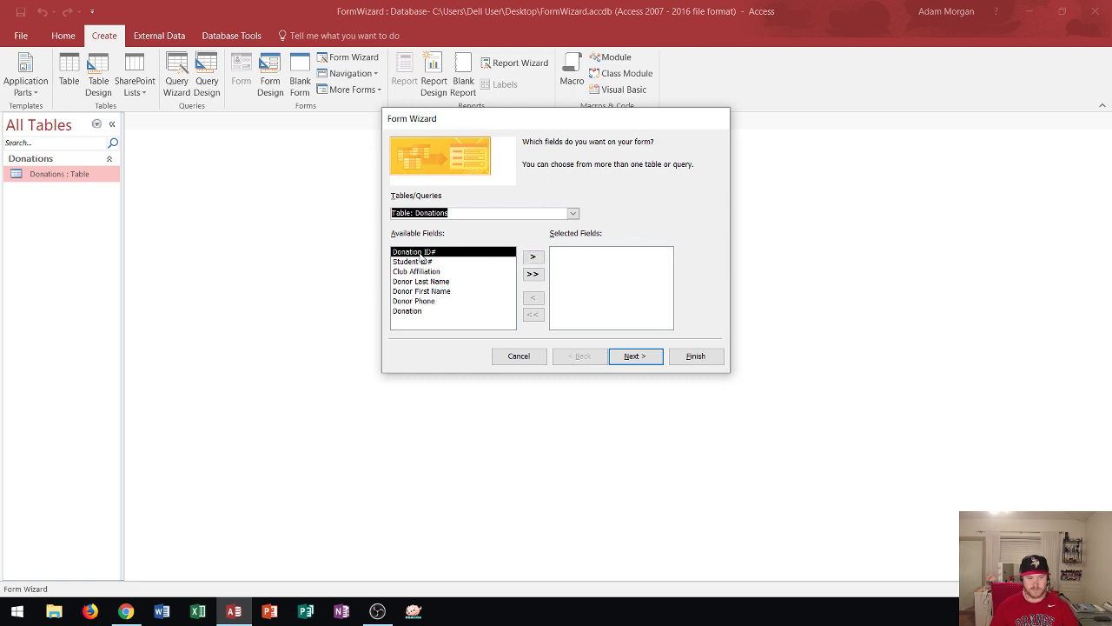
pyautogui.click(532, 259)
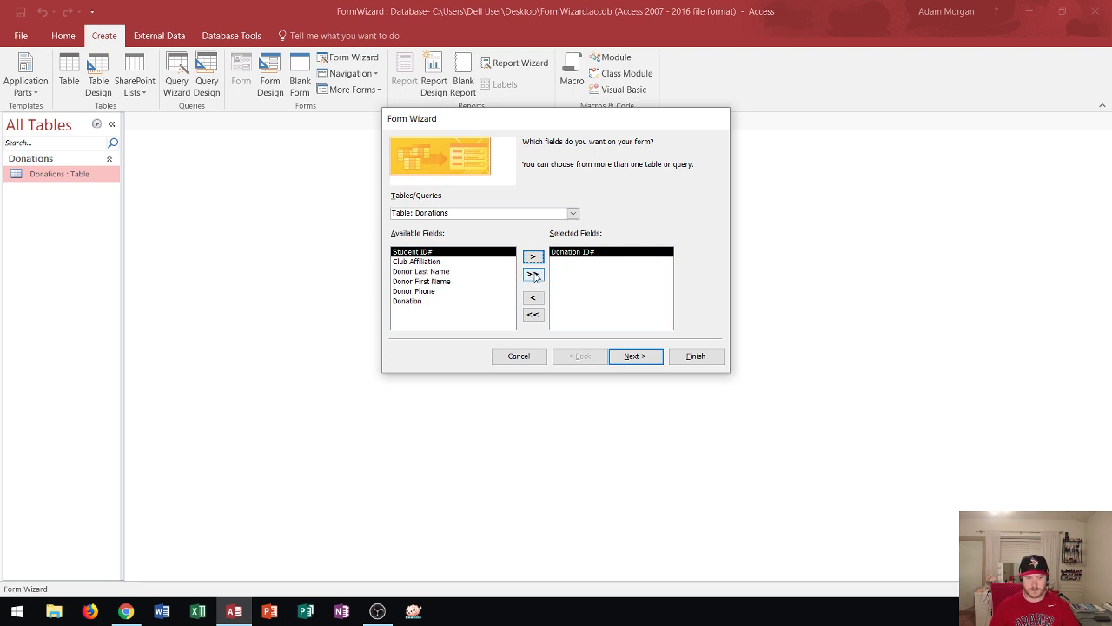
pyautogui.click(533, 275)
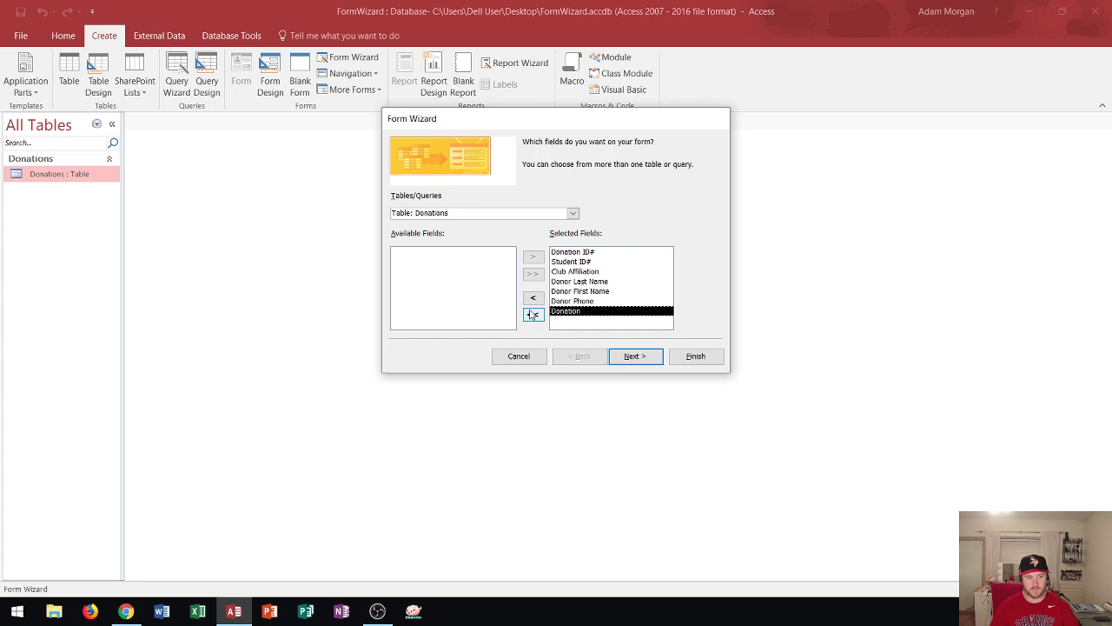
pyautogui.click(563, 253)
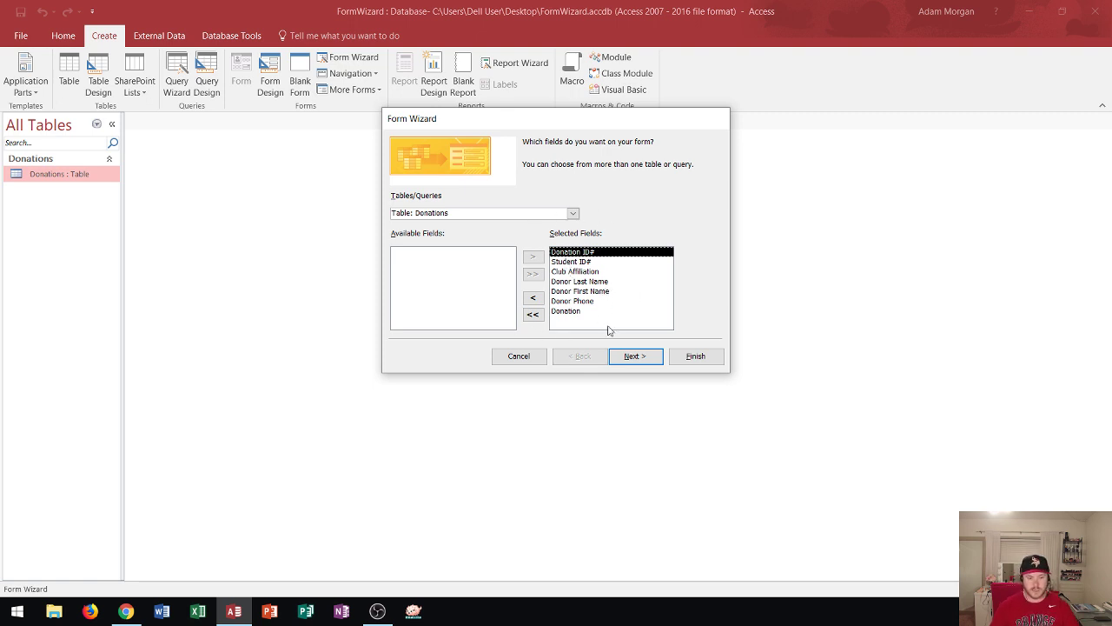
pyautogui.click(634, 356)
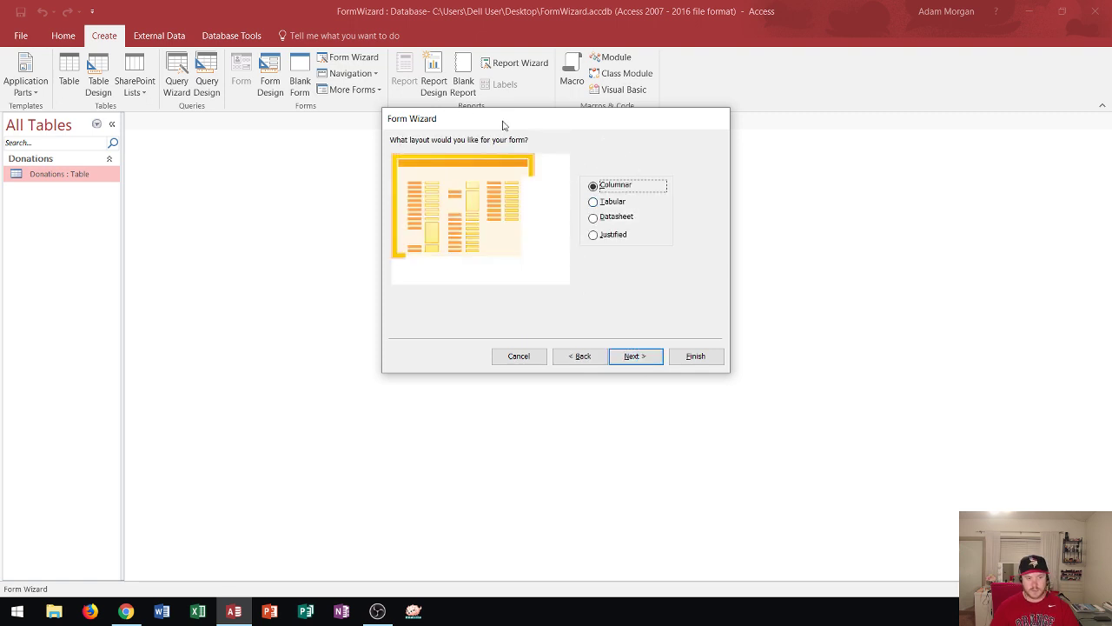
# Compare the layout options, keep Columnar, and create the form with the title Donations Form
pyautogui.click(594, 203)
pyautogui.click(594, 218)
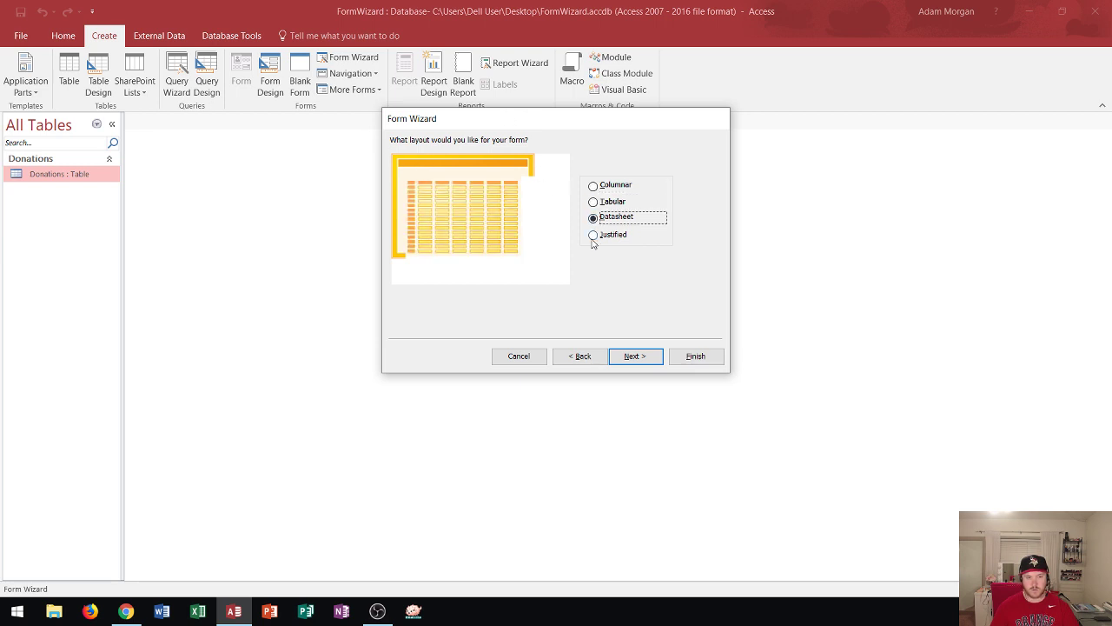
pyautogui.click(594, 236)
pyautogui.click(594, 186)
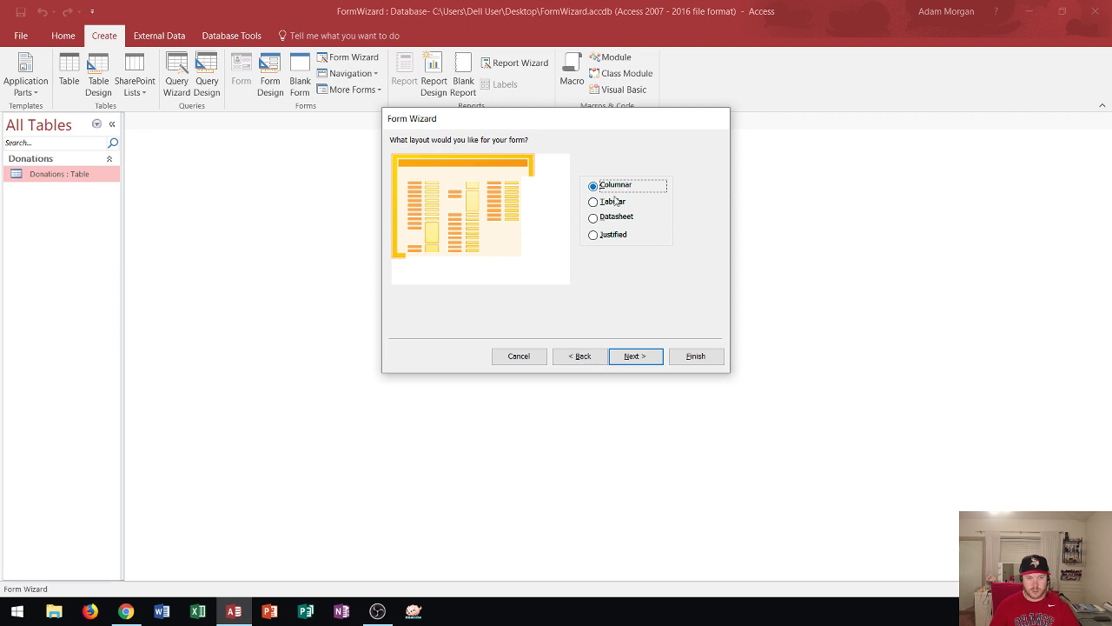
pyautogui.click(632, 356)
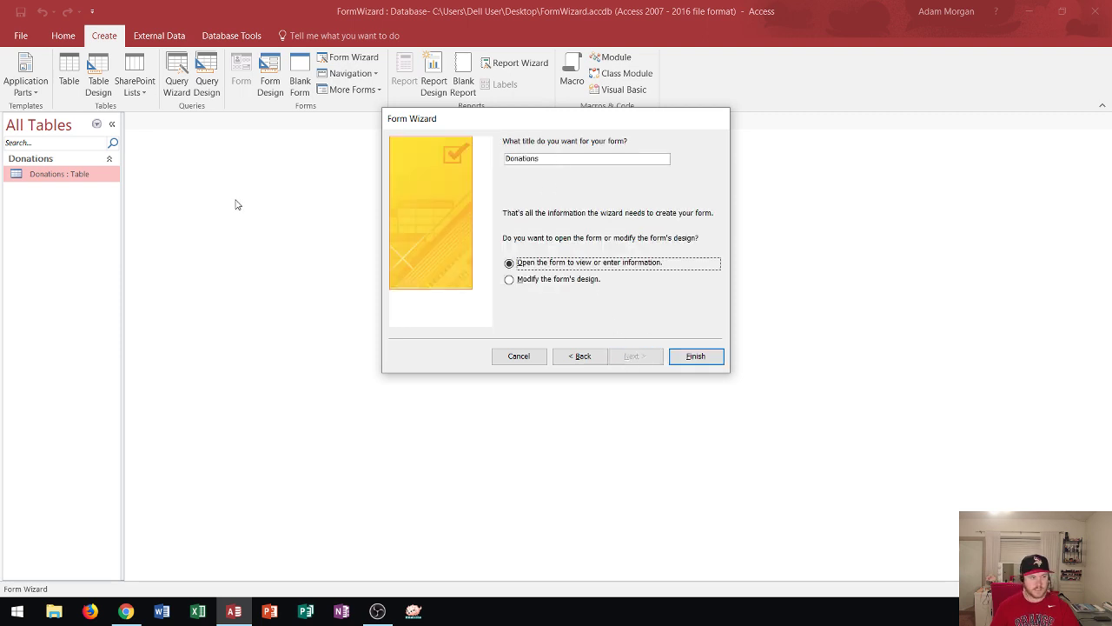
pyautogui.click(562, 163)
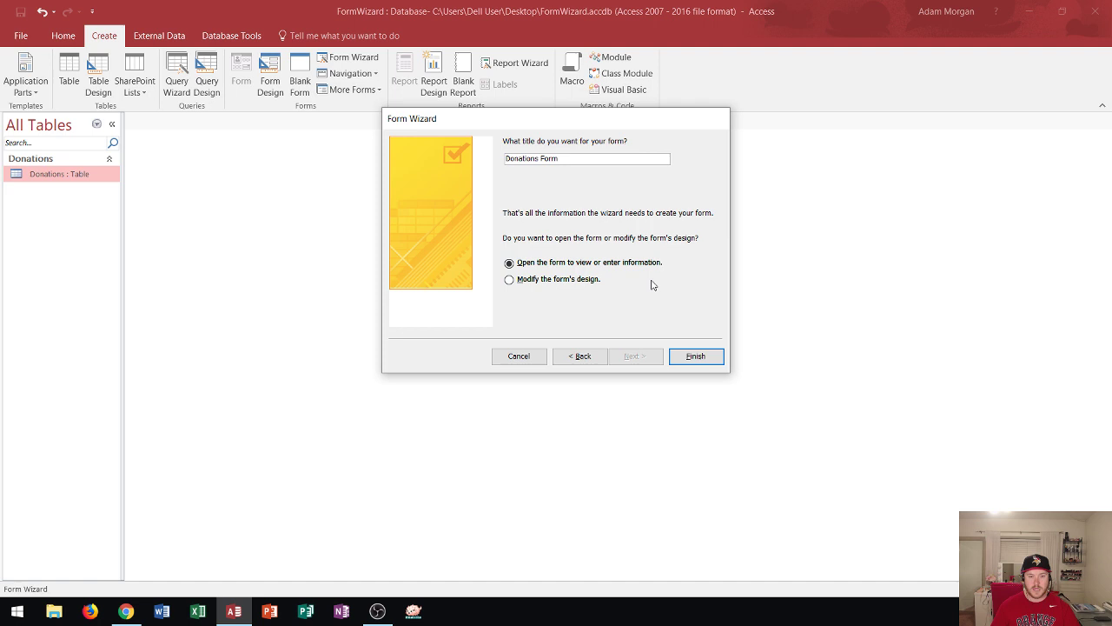
pyautogui.click(695, 356)
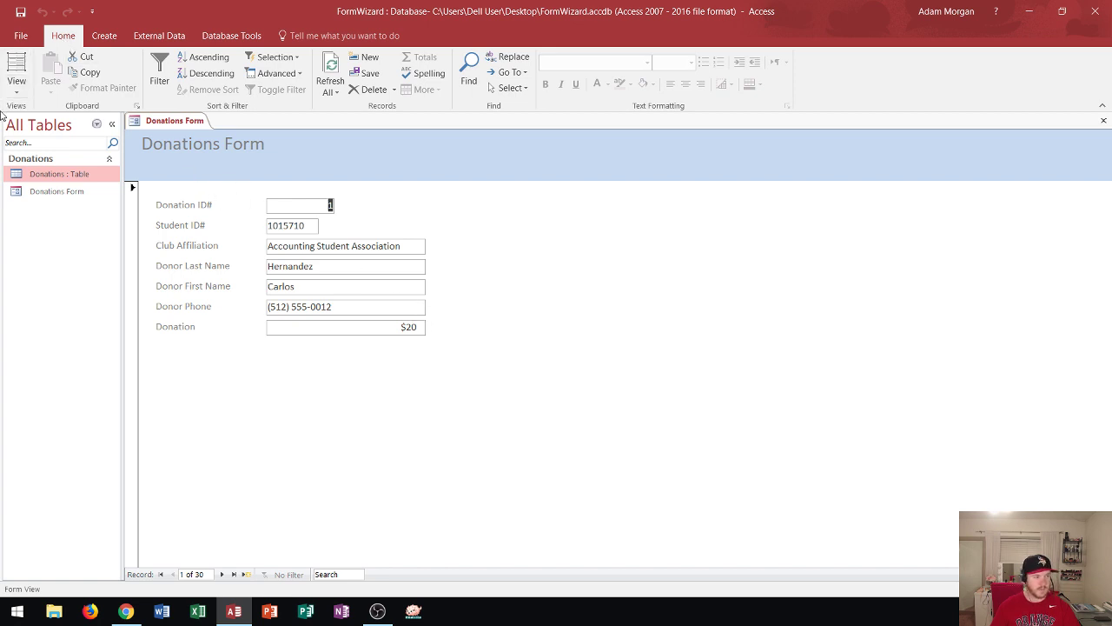
# Set the Donation ID# of the first record to 100 in the form
pyautogui.click(15, 85)
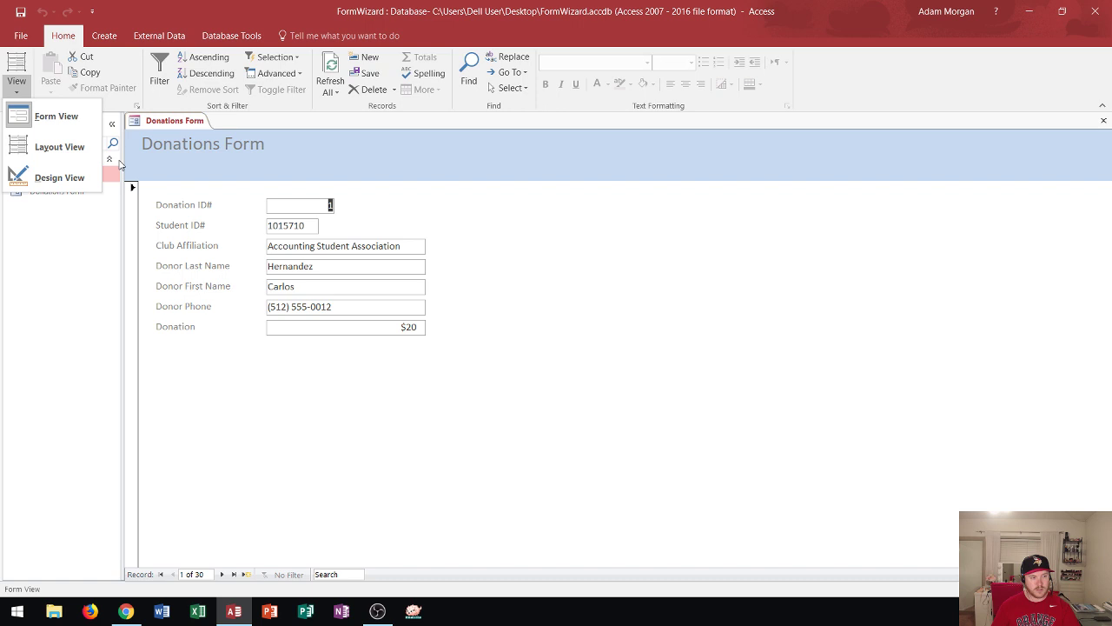
pyautogui.click(280, 203)
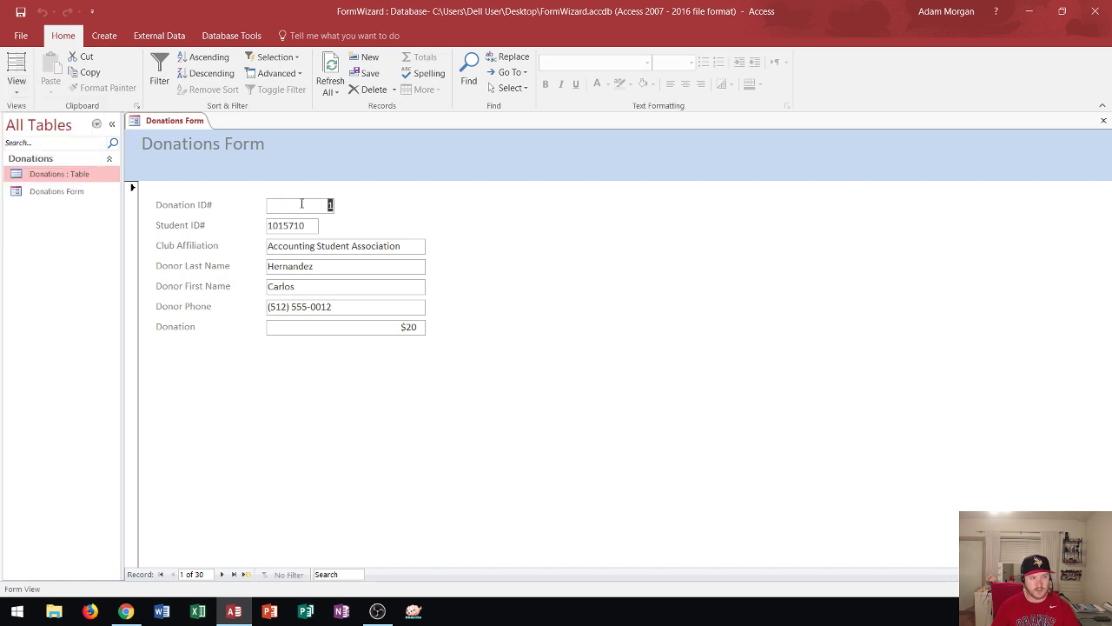
pyautogui.write('100')
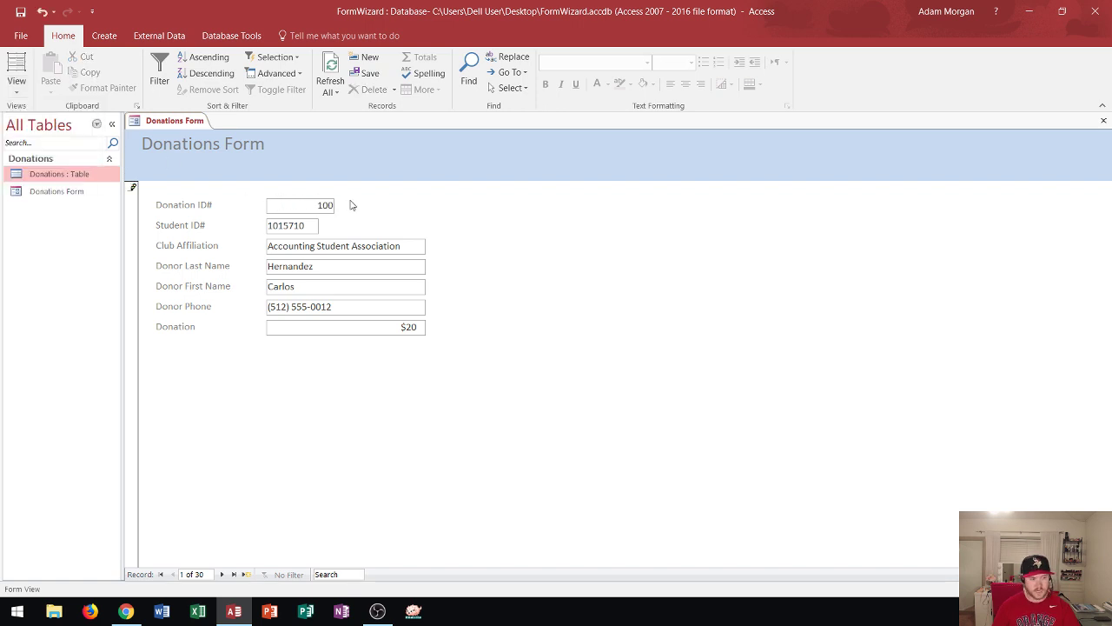
pyautogui.press('Tab')
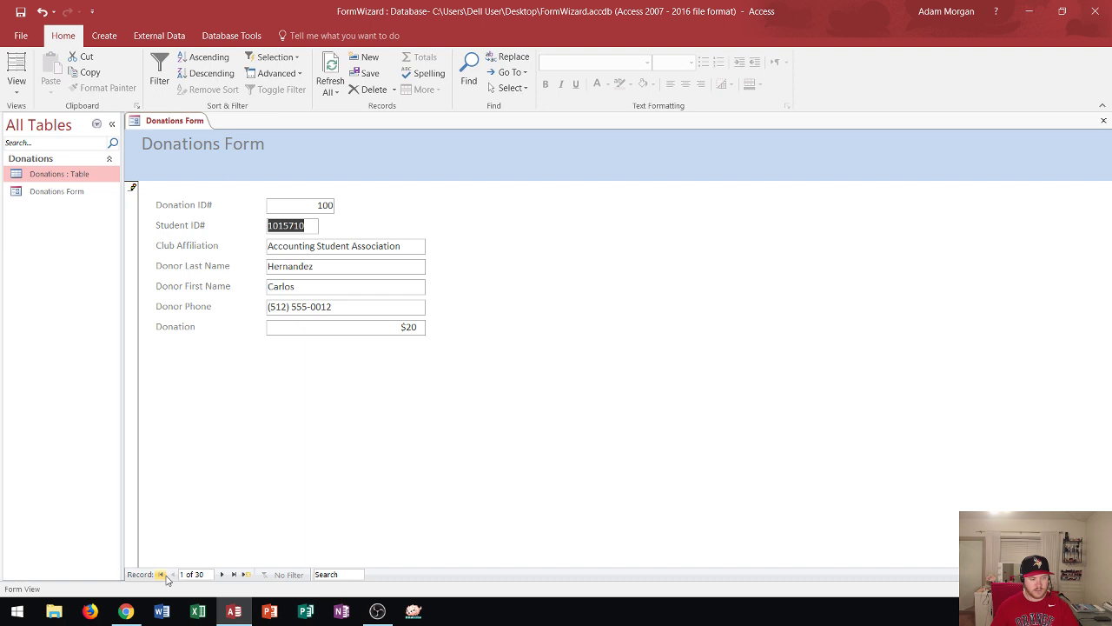
# Browse the form's records ahead to the fifth, record 15 and the last one, ending on a blank new record
pyautogui.click(222, 575)
pyautogui.click(222, 574)
pyautogui.click(222, 574)
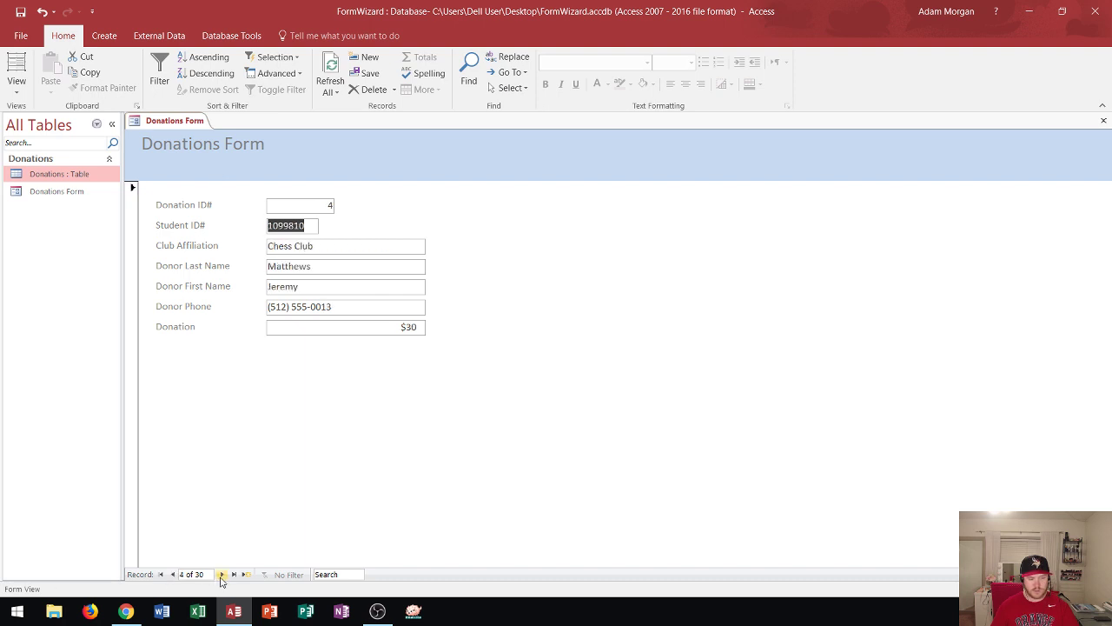
pyautogui.click(222, 575)
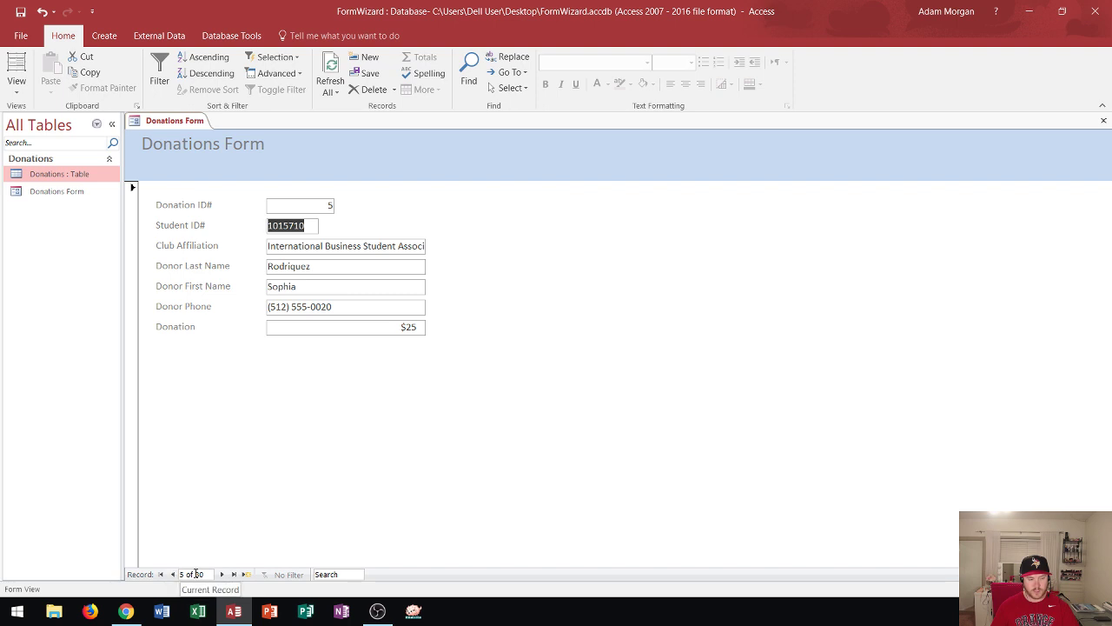
pyautogui.click(195, 574)
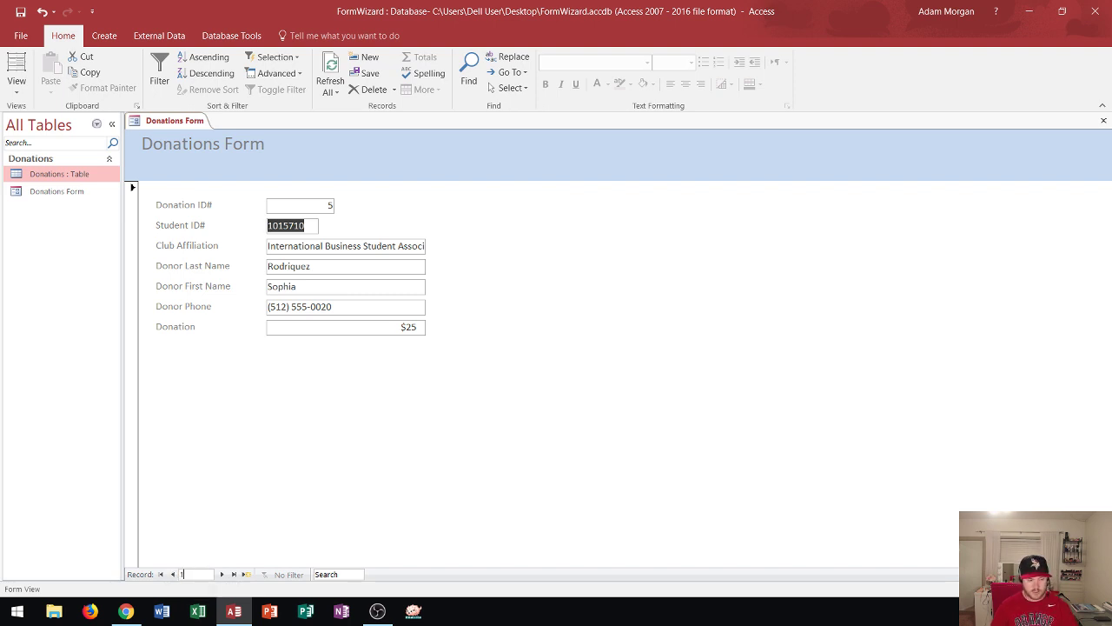
pyautogui.write('15')
pyautogui.press('Return')
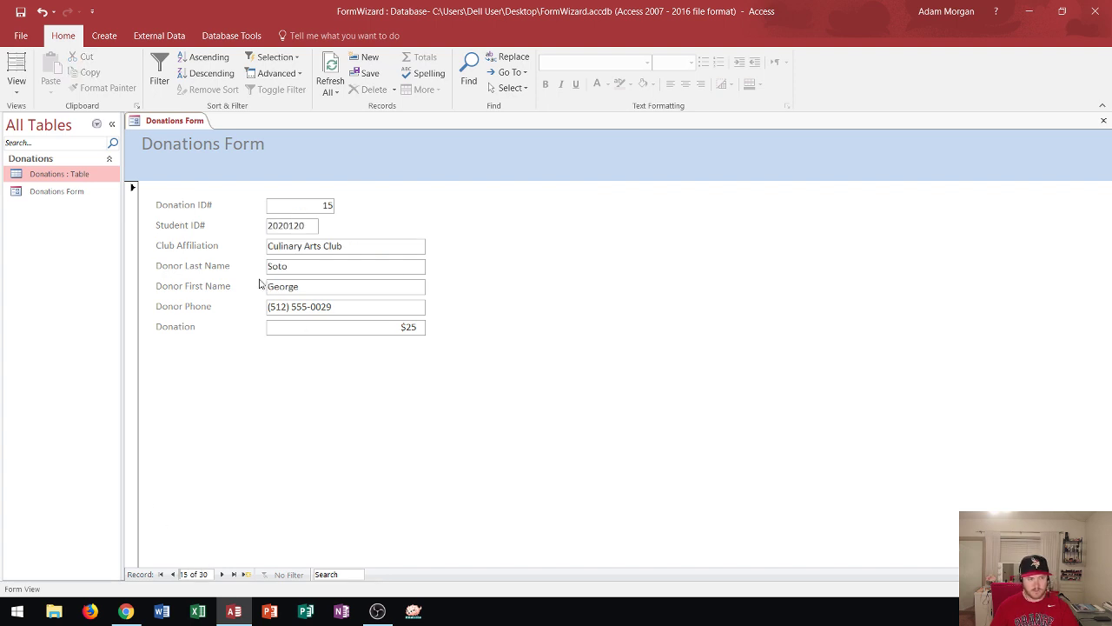
pyautogui.click(234, 575)
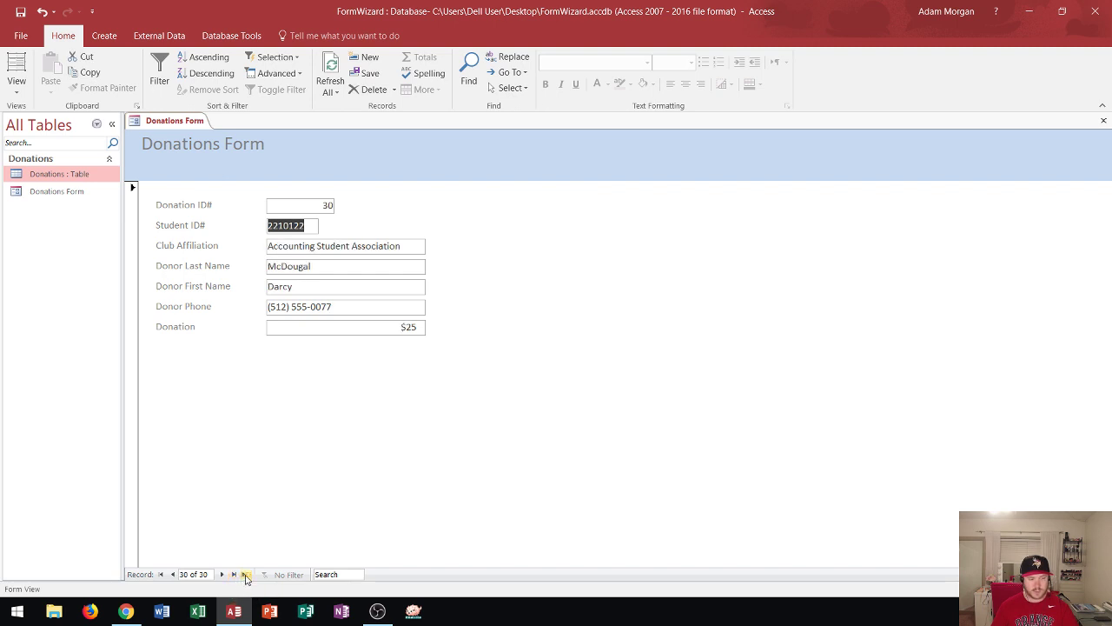
pyautogui.click(247, 574)
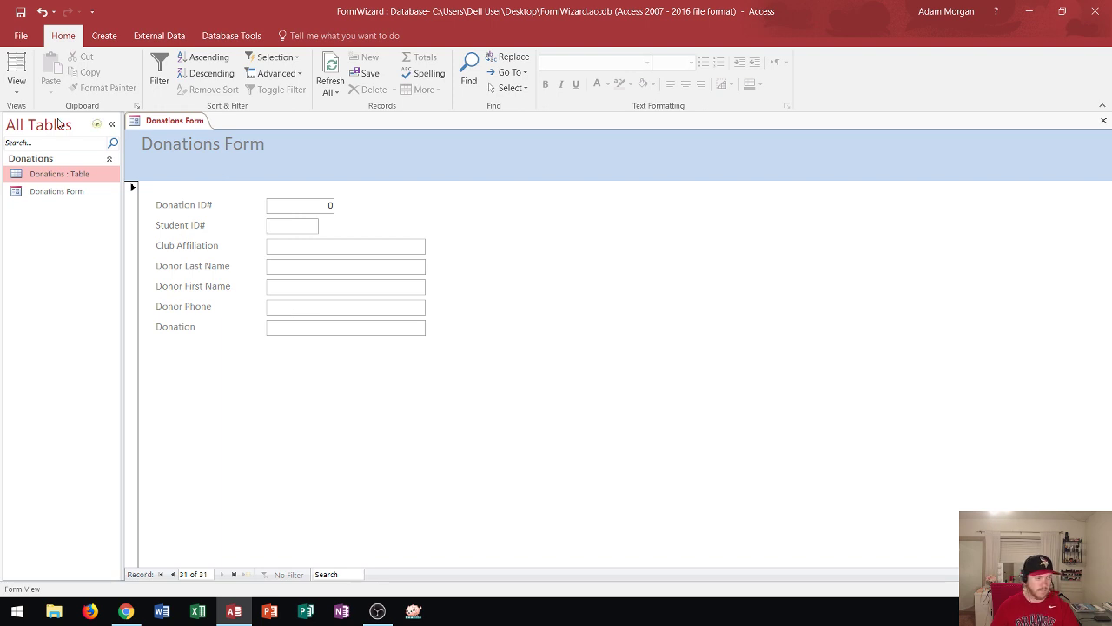
# Switch the form to Layout View and examine the design, arrange and format tools available for the Student ID# label
pyautogui.click(18, 94)
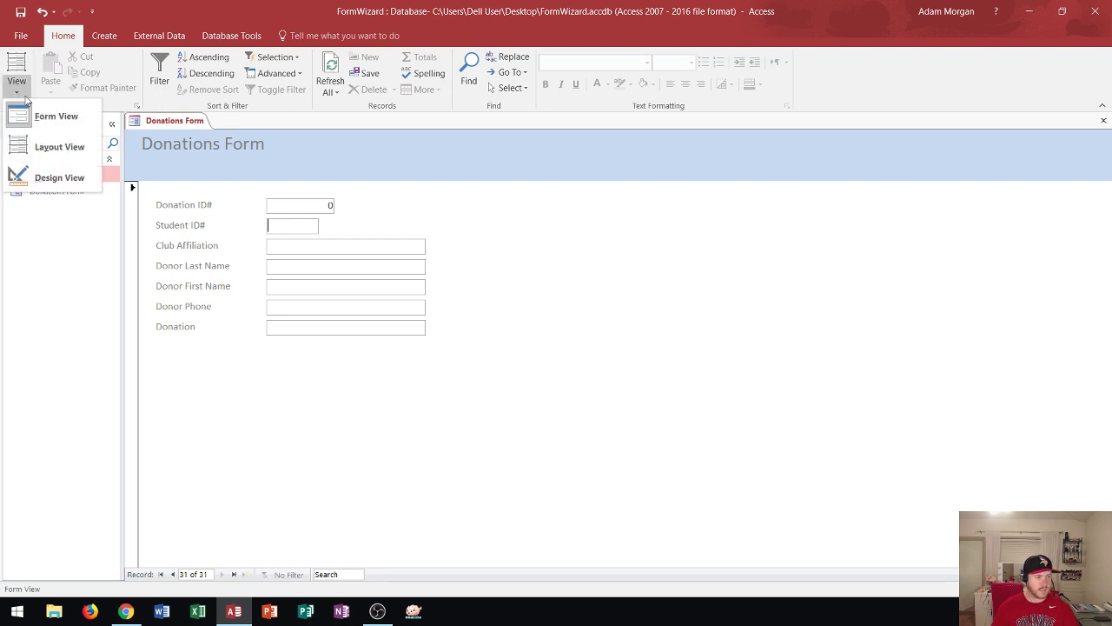
pyautogui.click(57, 149)
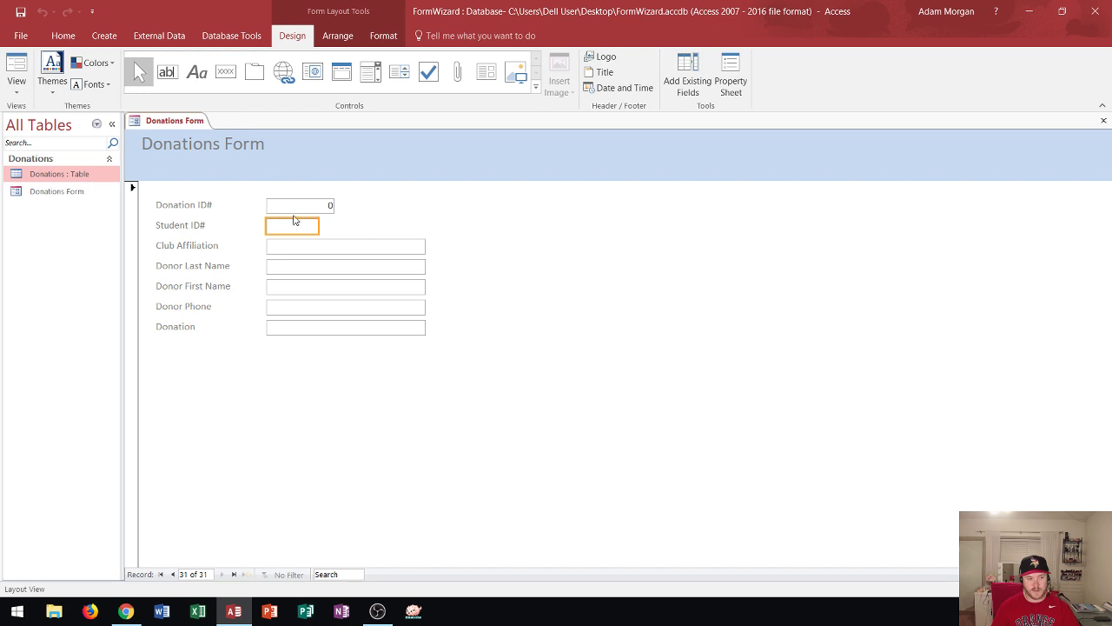
pyautogui.click(187, 224)
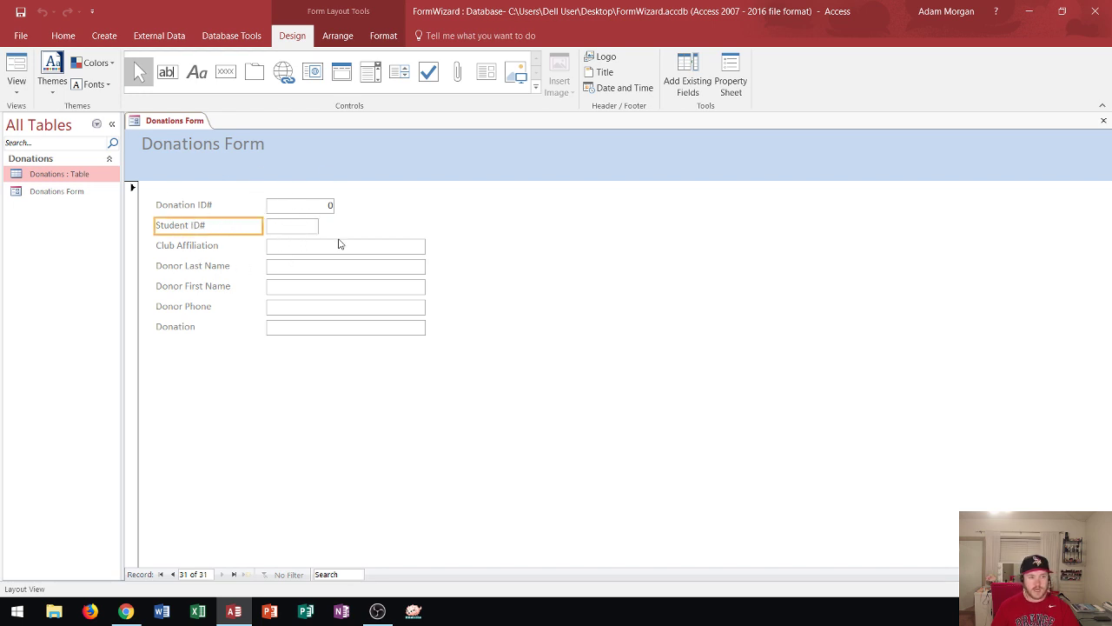
pyautogui.click(337, 36)
pyautogui.click(373, 35)
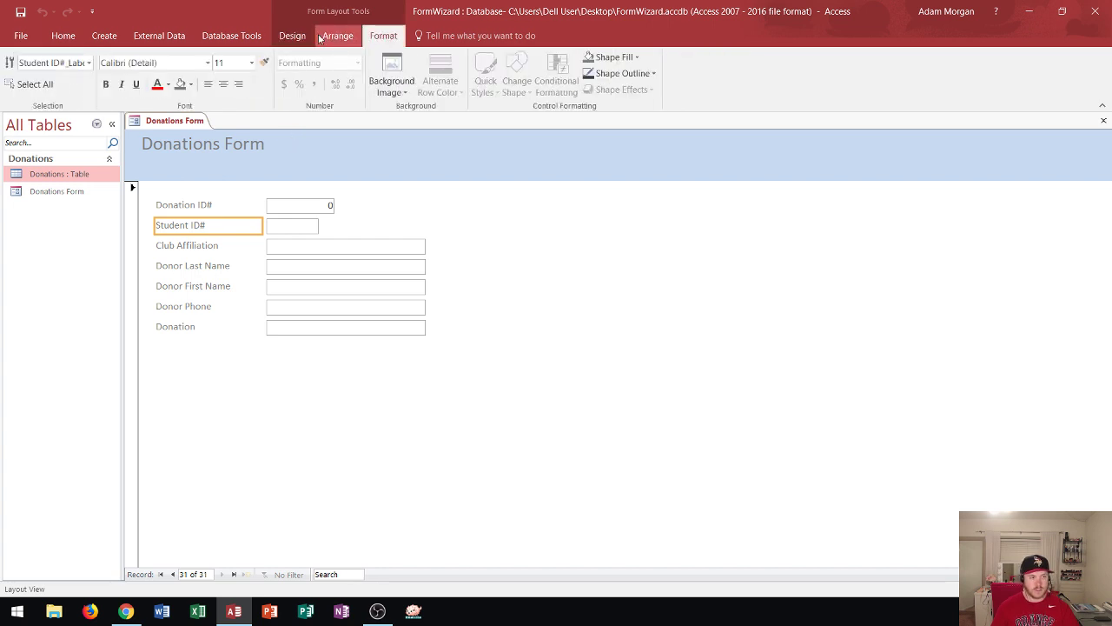
pyautogui.click(325, 38)
pyautogui.click(286, 40)
pyautogui.click(375, 41)
pyautogui.click(292, 36)
# Examine the form's sections and design tools in Design View, and return to Form View
pyautogui.click(18, 87)
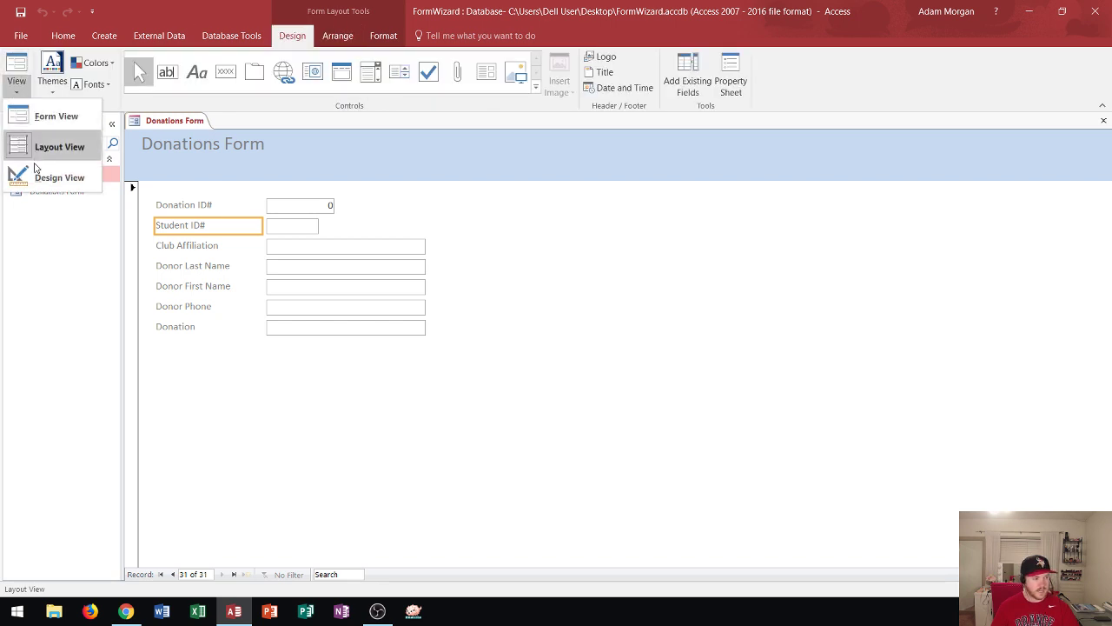
pyautogui.click(47, 178)
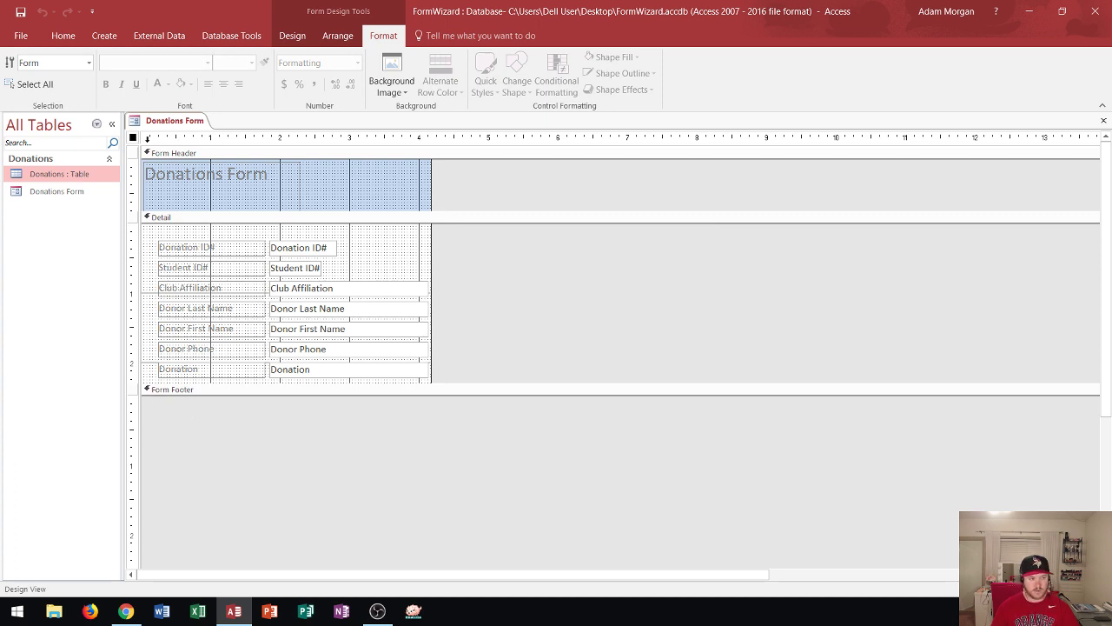
pyautogui.click(284, 35)
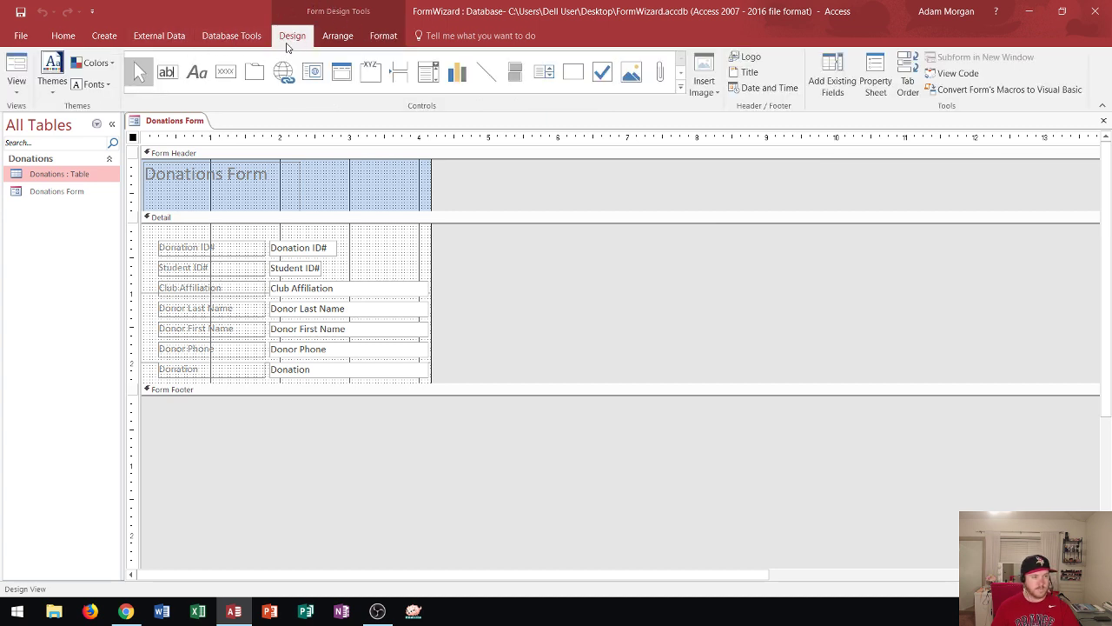
pyautogui.click(12, 93)
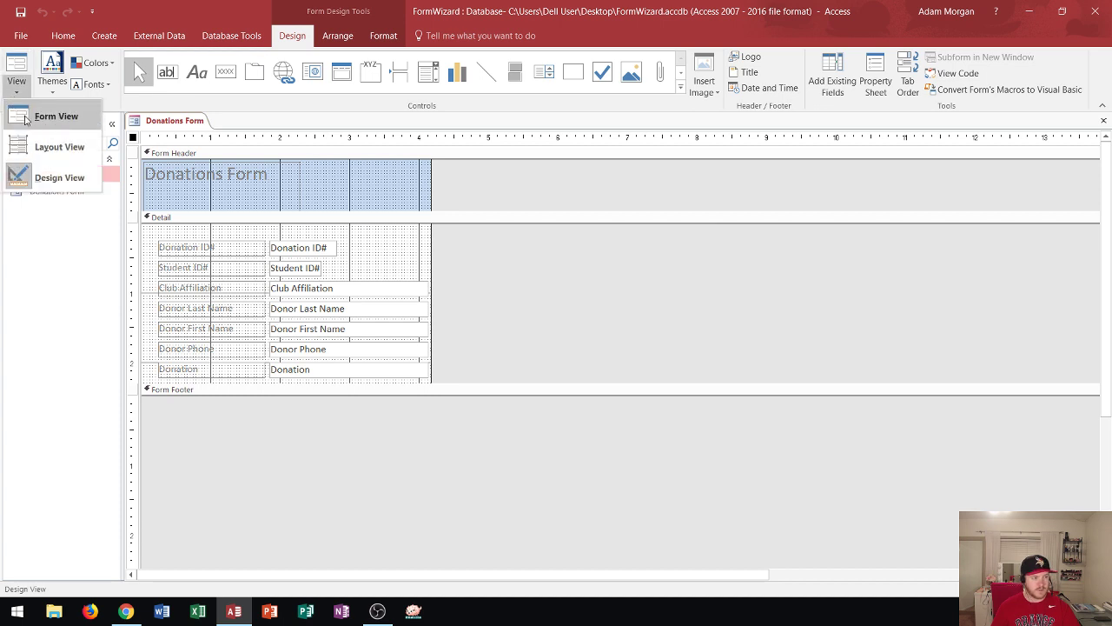
pyautogui.click(28, 116)
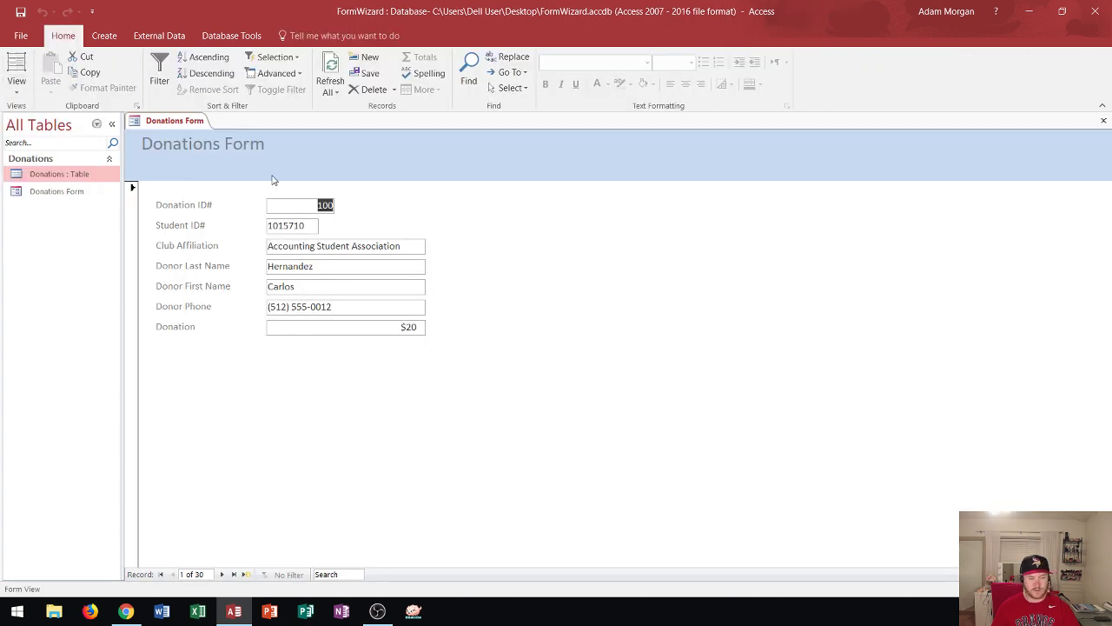